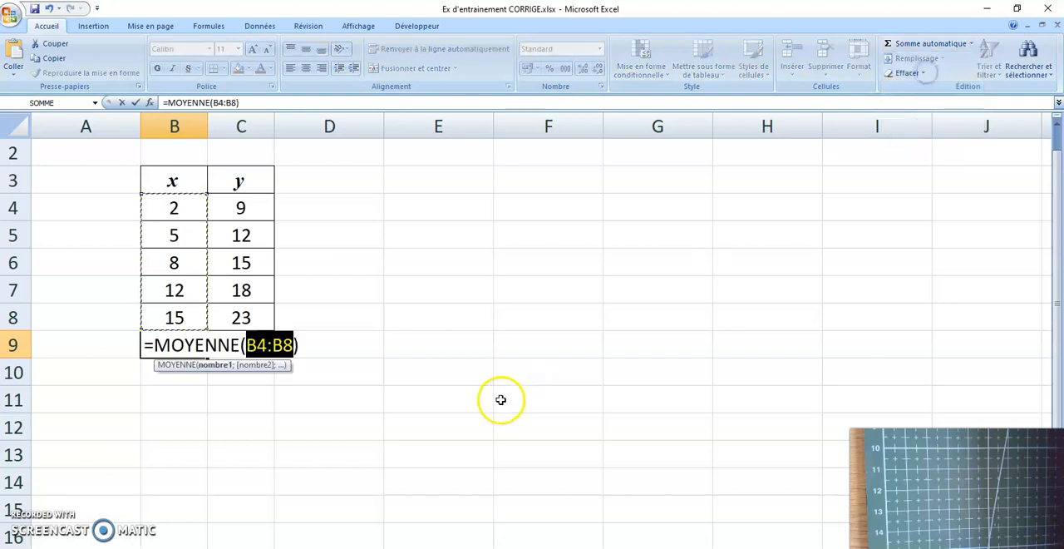
Step: Confirm the average formula =MOYENNE(B4:B8) in B9 and copy it across to C9
key("Return")
left_click(176, 344)
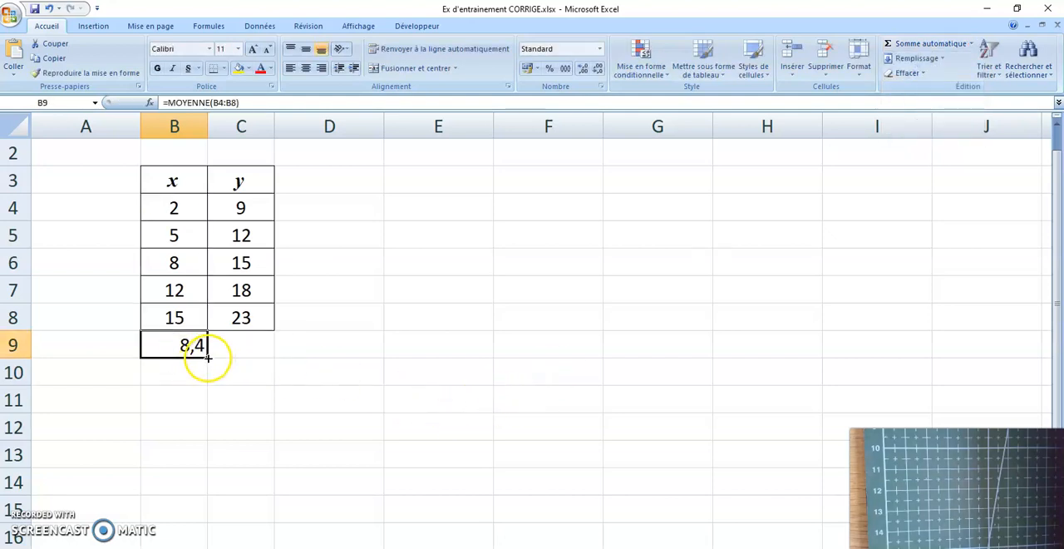
left_click_drag(208, 357, 281, 360)
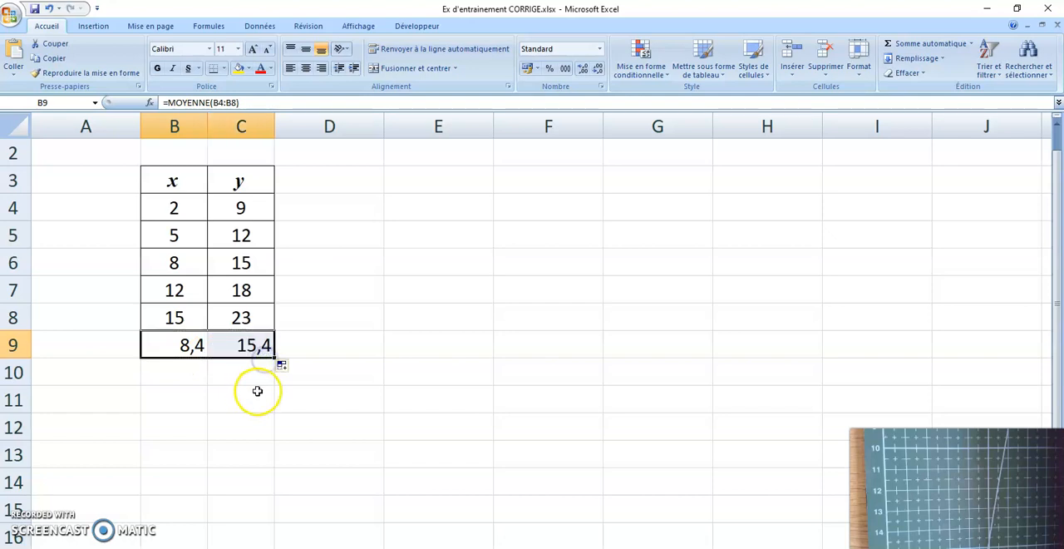
Step: Insert a markers-only scatter chart from the x and y data in B3:C8
left_click_drag(196, 176, 244, 314)
left_click(93, 26)
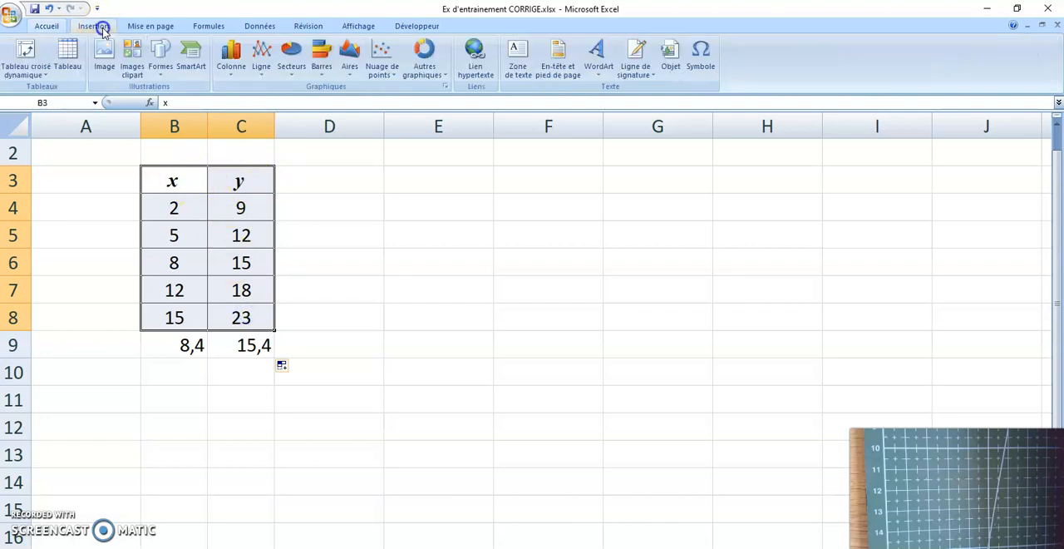
left_click(386, 56)
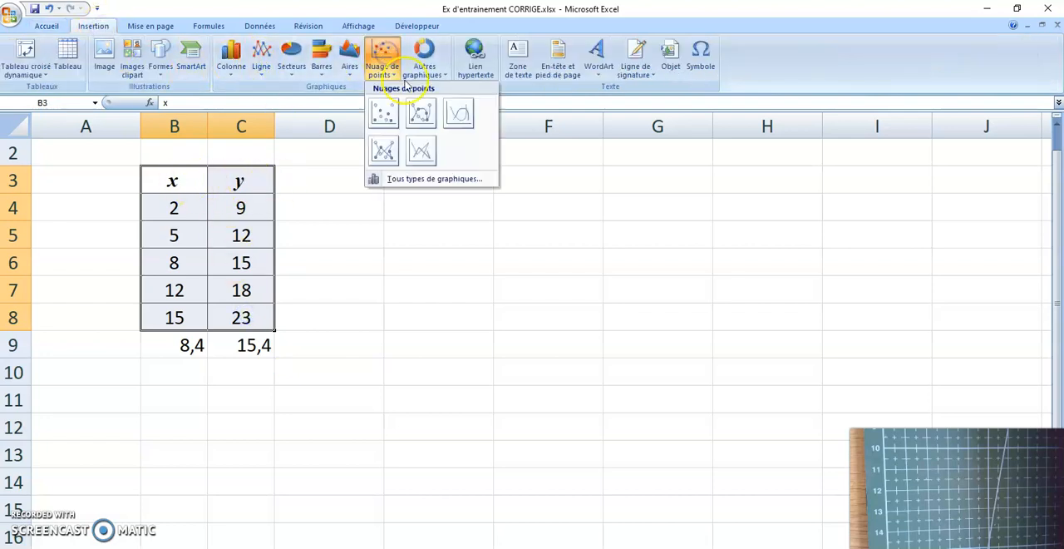
left_click(382, 112)
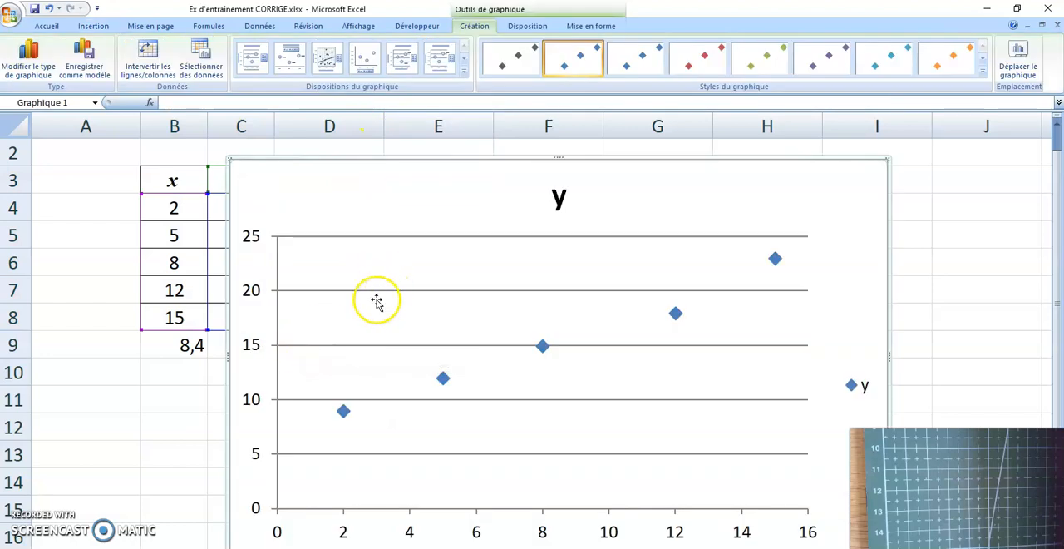
Step: Shrink the scatter chart and place it clear of the data table, and delete its legend
left_click_drag(887, 159, 763, 275)
left_click_drag(568, 285, 651, 161)
left_click(811, 323)
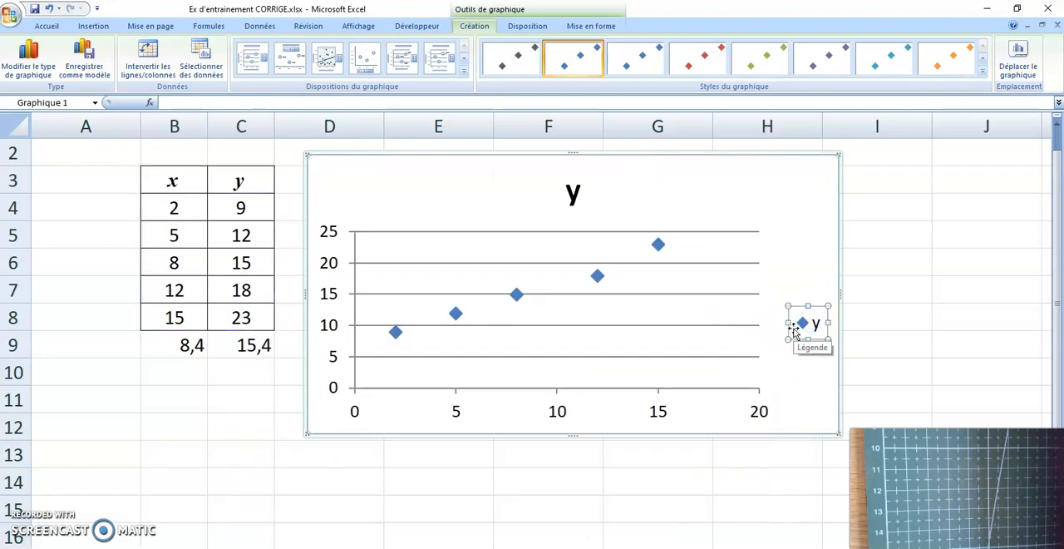
key("Delete")
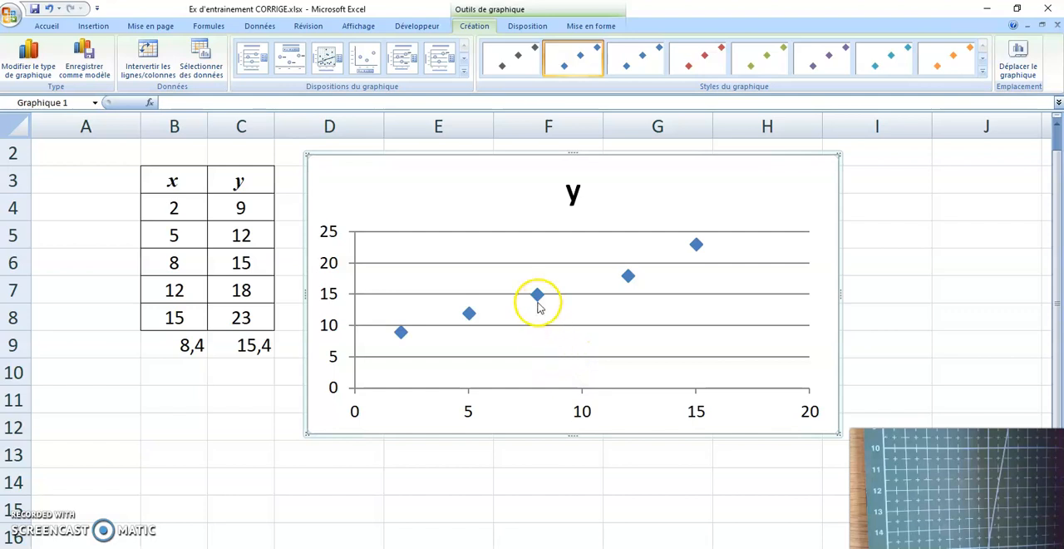
Step: Add a linear trendline to the data series, displaying its equation and R² value on the chart
right_click(536, 296)
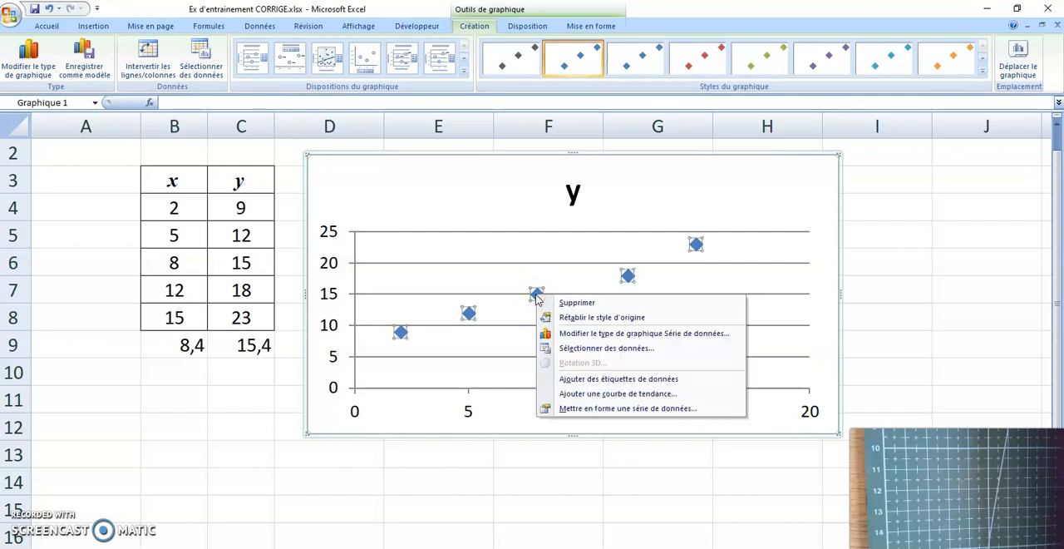
left_click(596, 395)
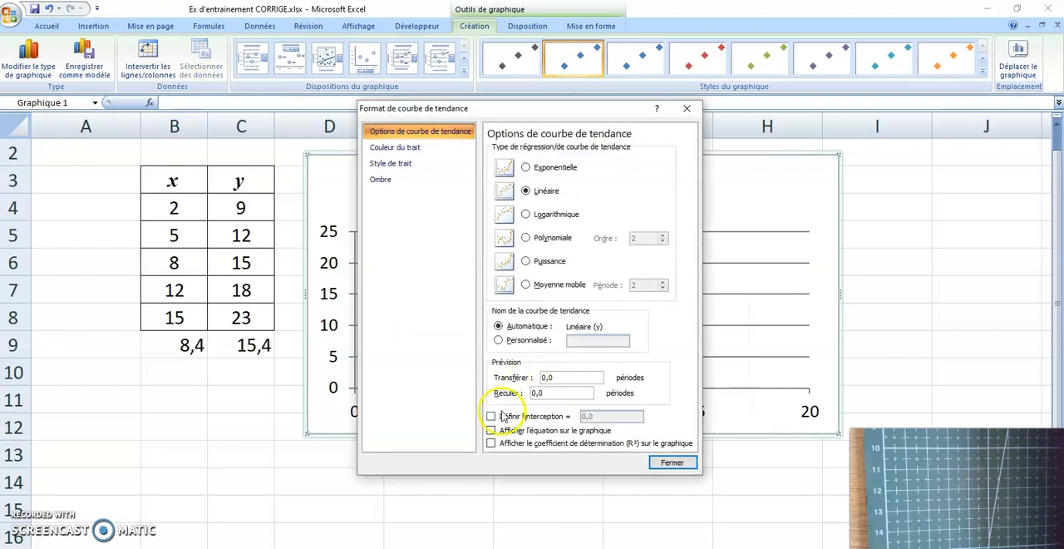
left_click(491, 430)
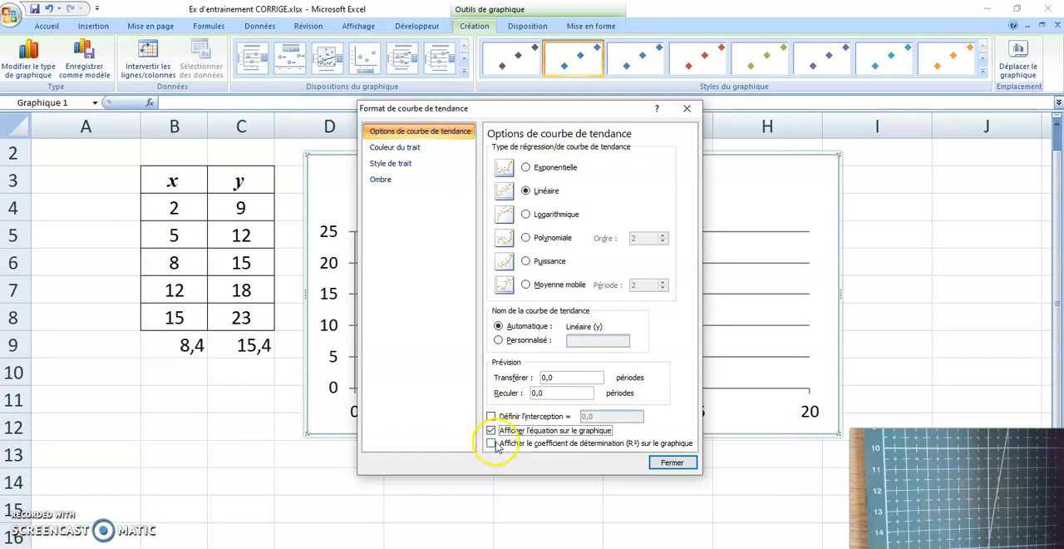
left_click(491, 444)
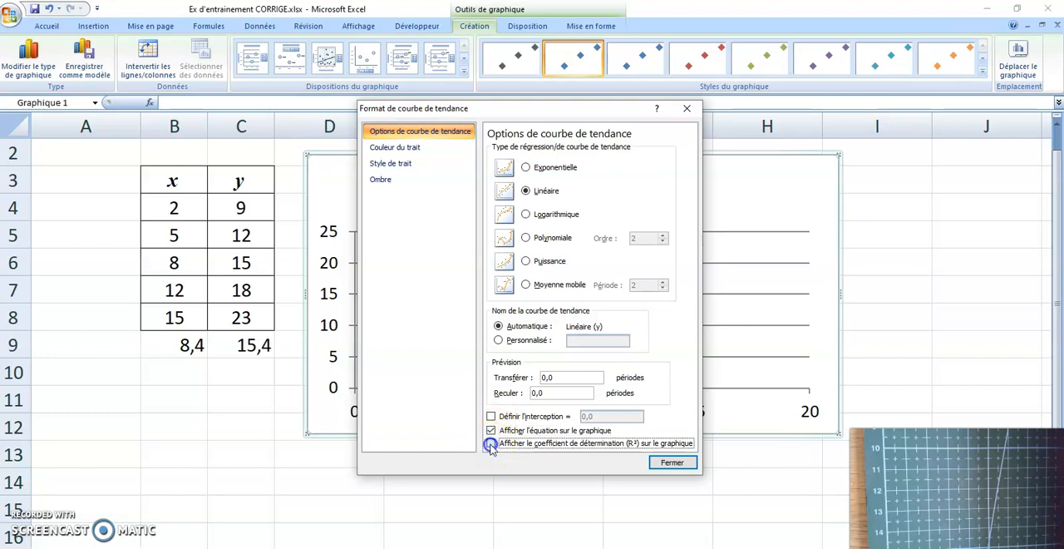
left_click(672, 463)
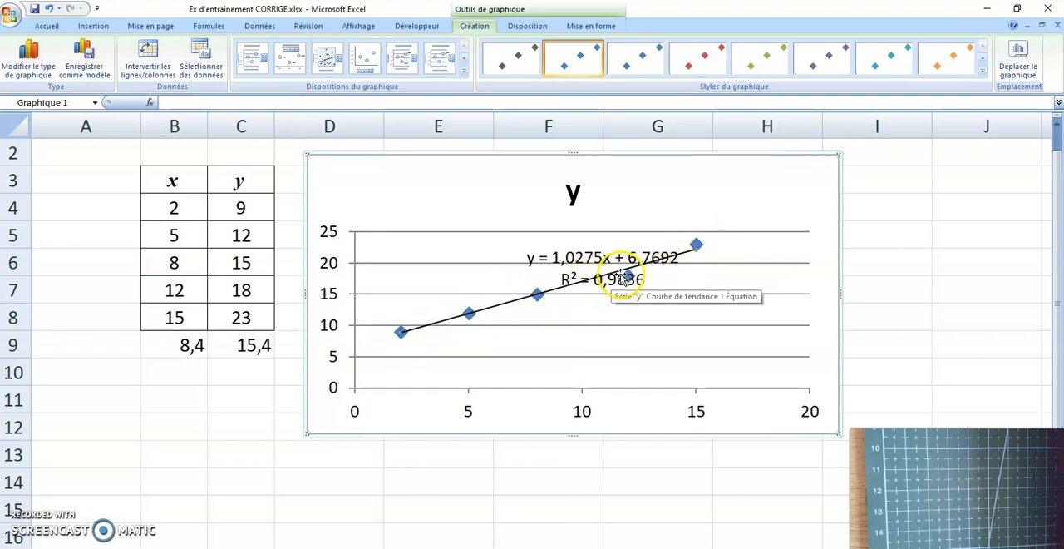
Step: Move the trendline equation label to the upper left of the line and select the equation text
left_click(587, 261)
left_click_drag(510, 260, 502, 258)
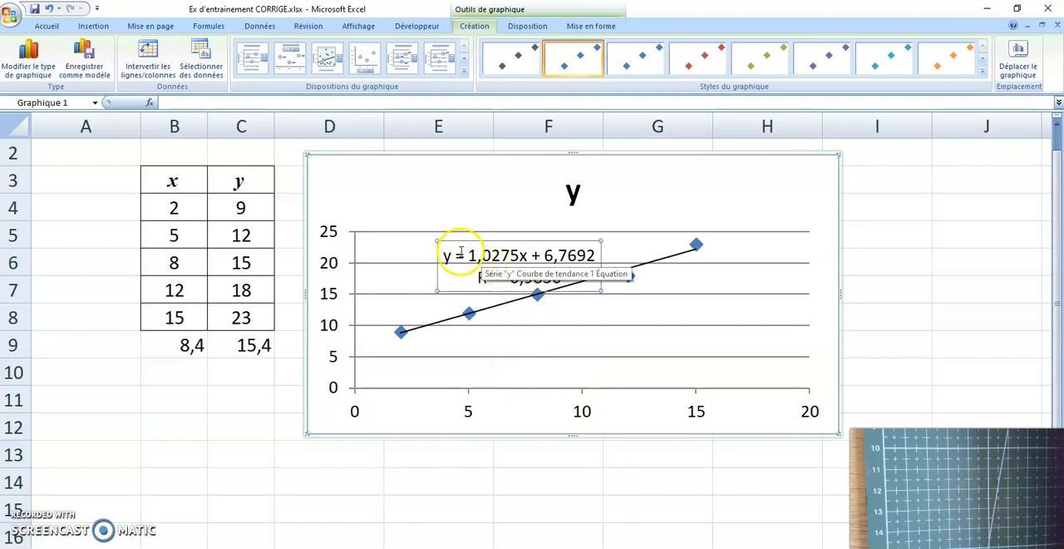
left_click_drag(444, 255, 578, 254)
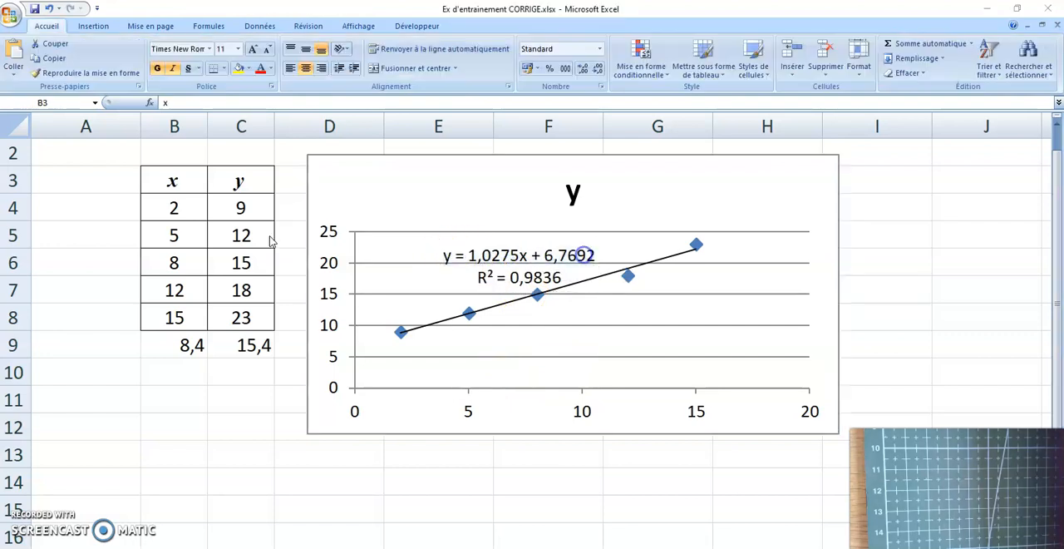
Step: Copy the table B3:C8 to I3 and shift the chart slightly so that it no longer covers the copy
left_click(179, 178)
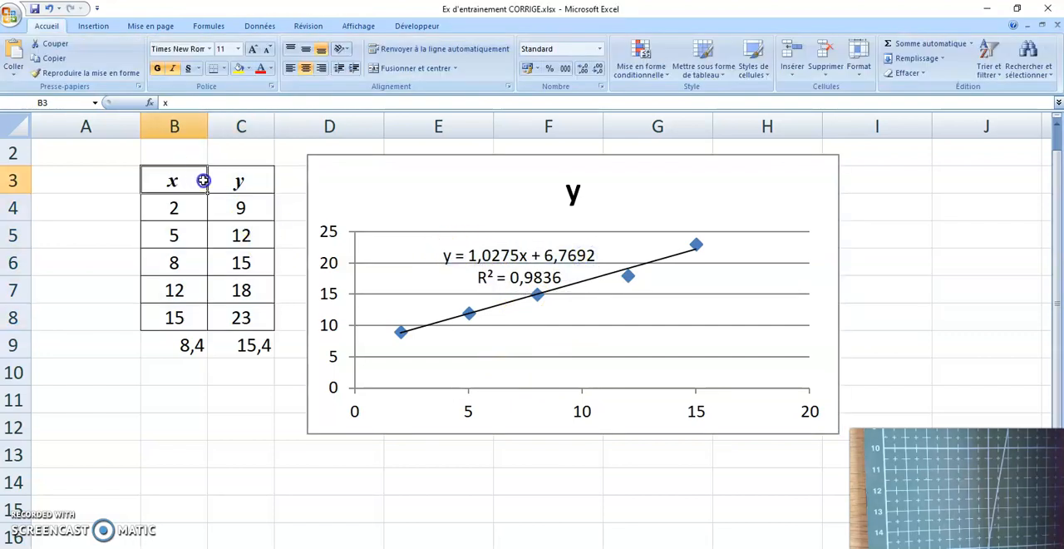
left_click_drag(203, 180, 230, 308)
key("ctrl+c")
left_click(914, 181)
key("ctrl+v")
left_click_drag(782, 181, 761, 172)
Step: Clear the copied y values in J4:J8 and enter the trendline formula = 1,0275*I4 + 6,7692 in J4
left_click_drag(1010, 208, 1009, 314)
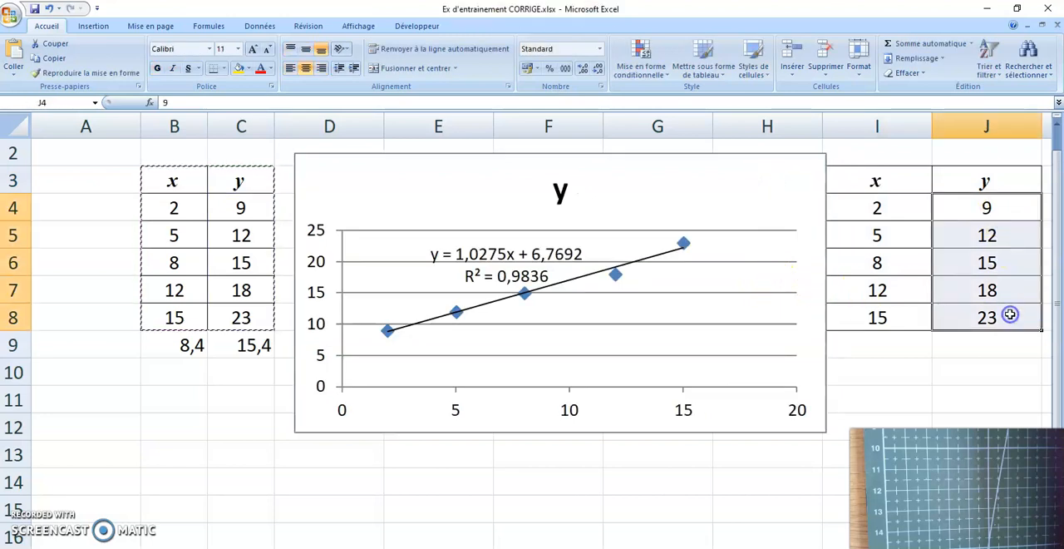
key("Delete")
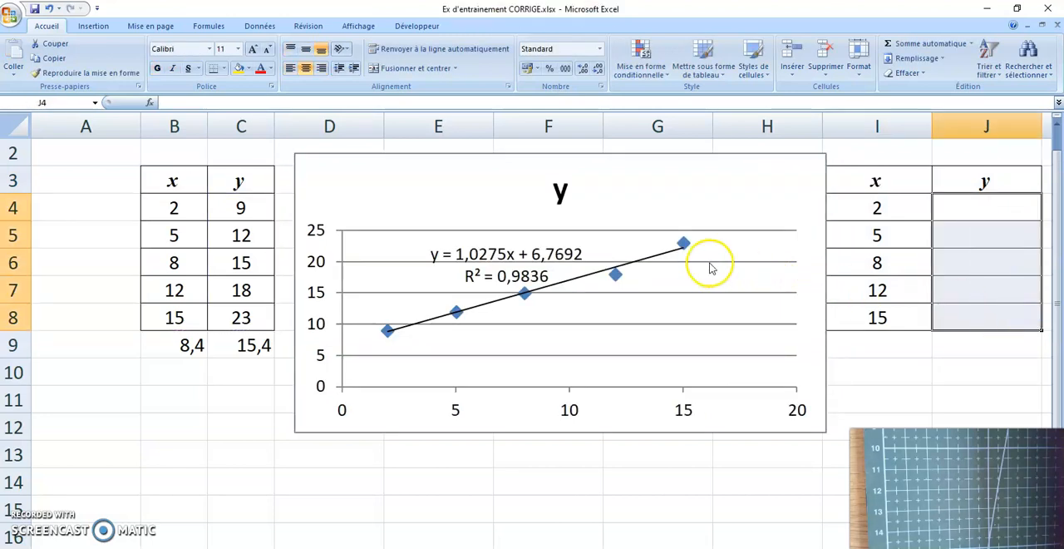
left_click(521, 256)
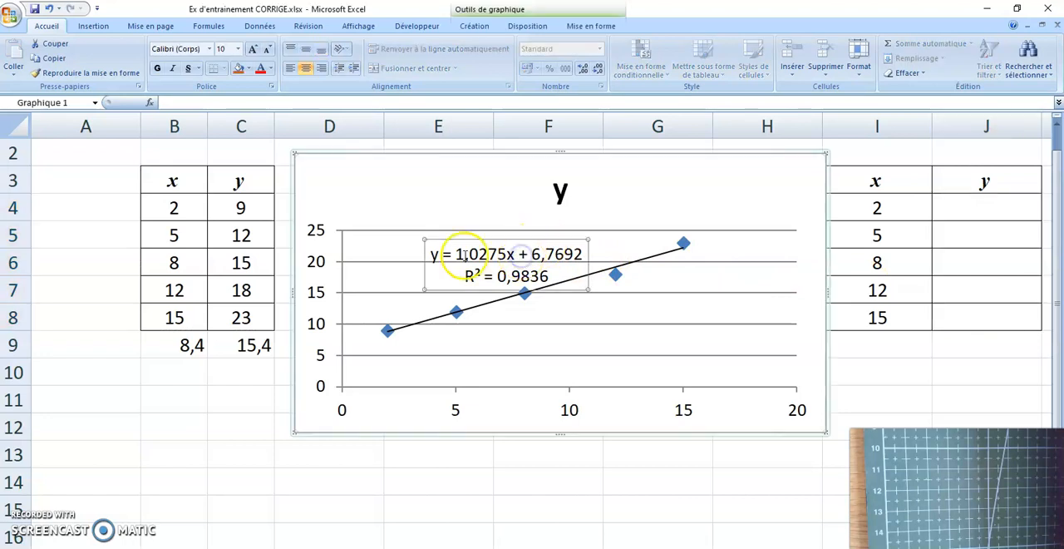
left_click(434, 255)
left_click_drag(436, 255, 567, 256)
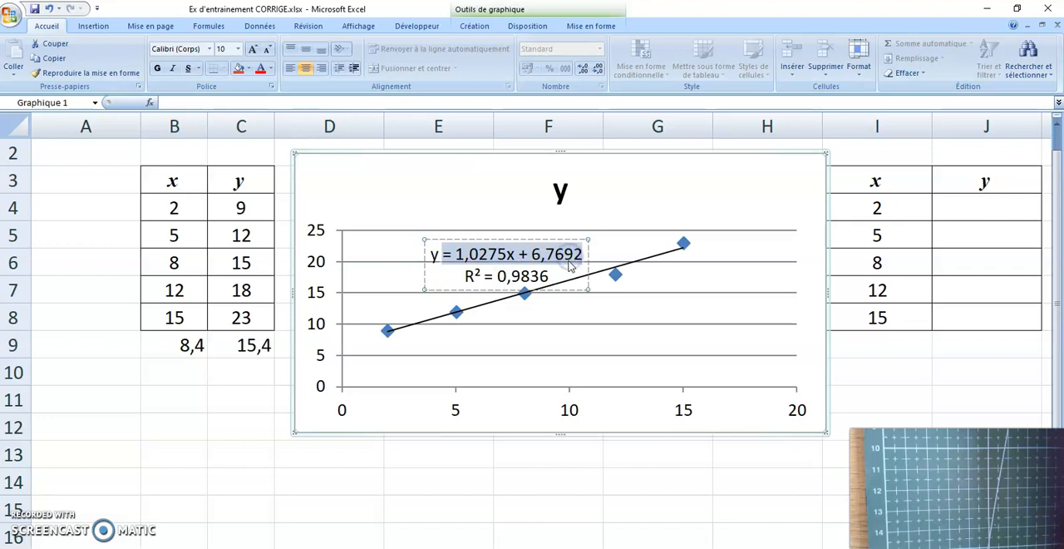
left_click(964, 204)
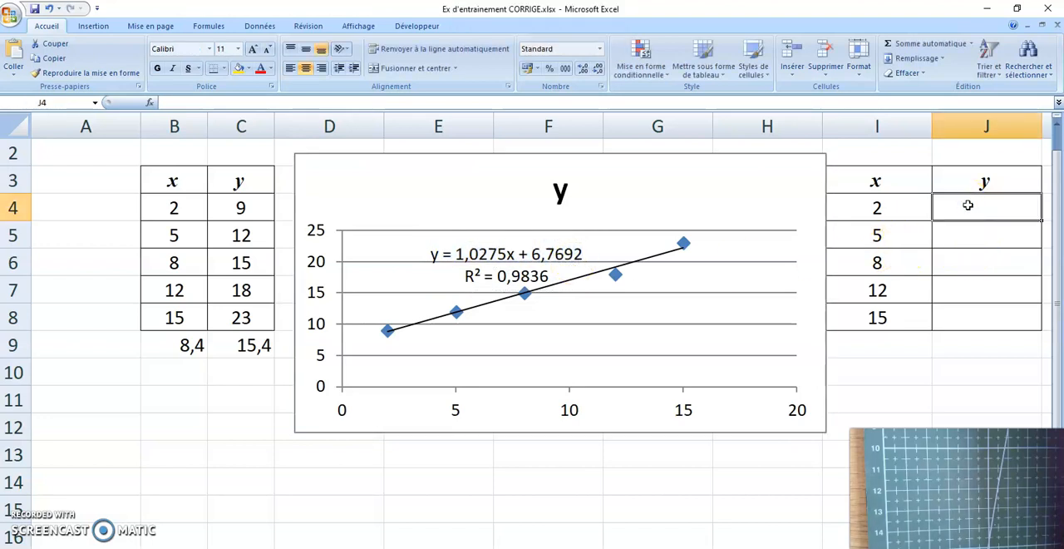
double_click(969, 205)
key("ctrl+v")
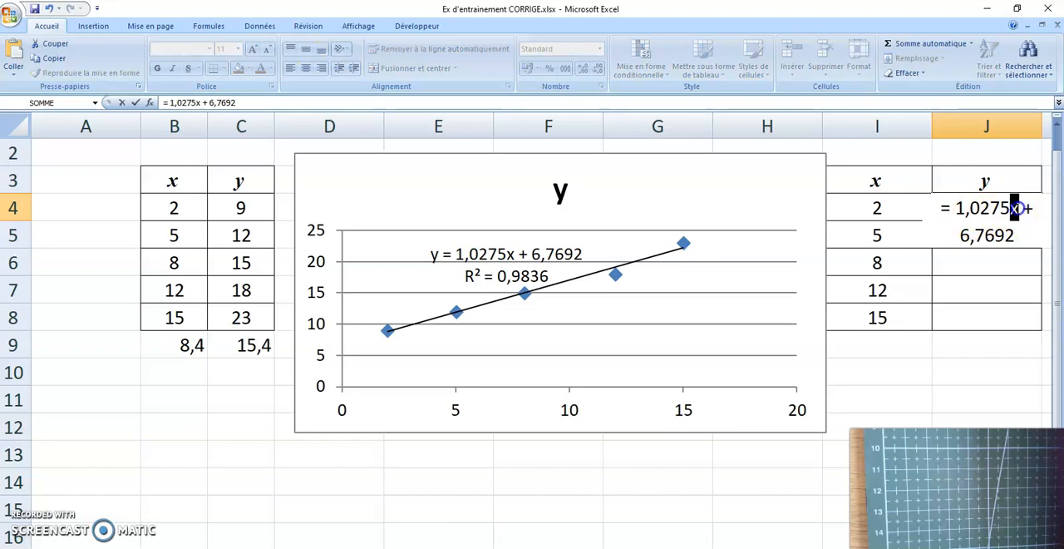
type("*")
left_click(890, 207)
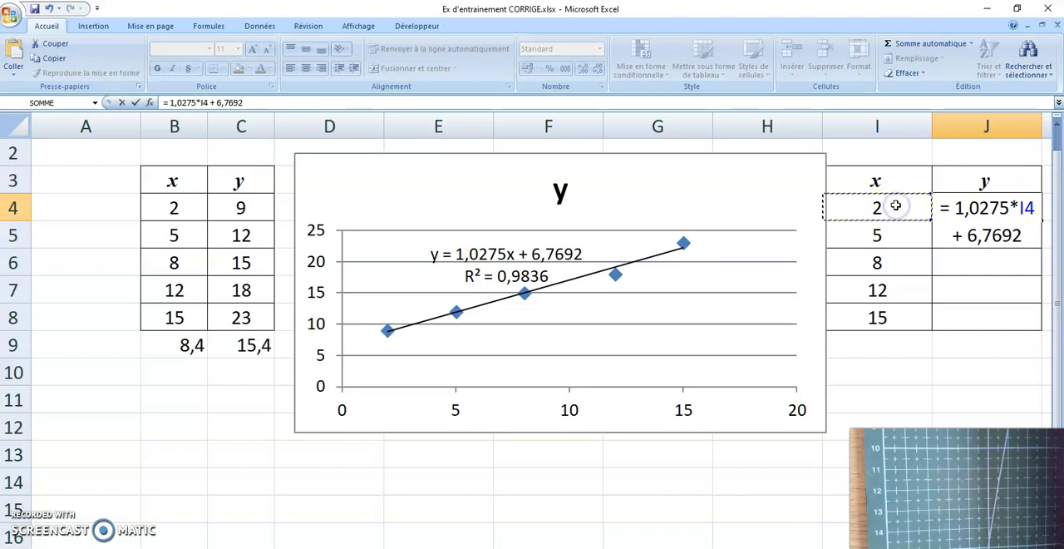
key("Return")
Step: Check the formula in J4 and fill it down to J8
left_click(996, 208)
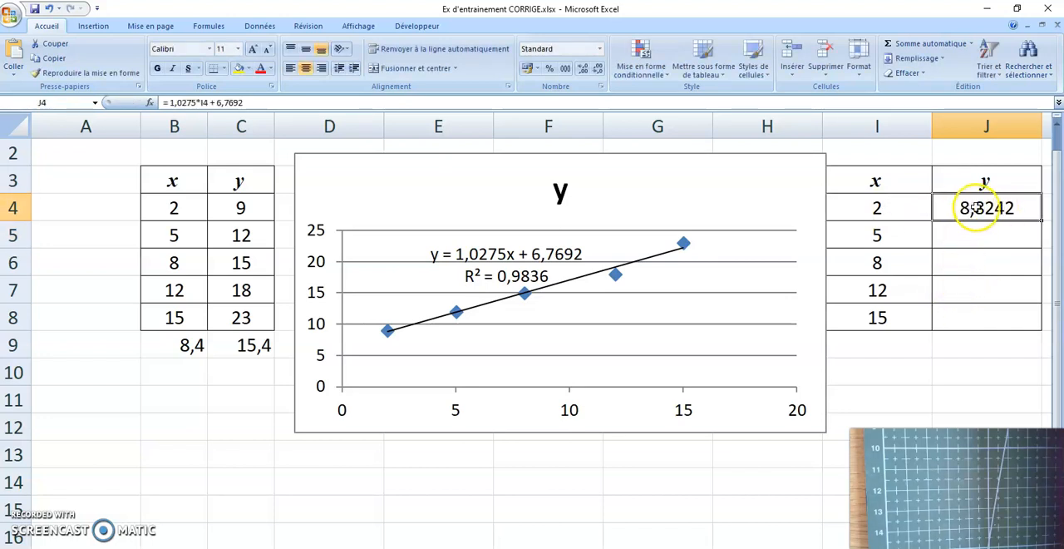
double_click(1027, 210)
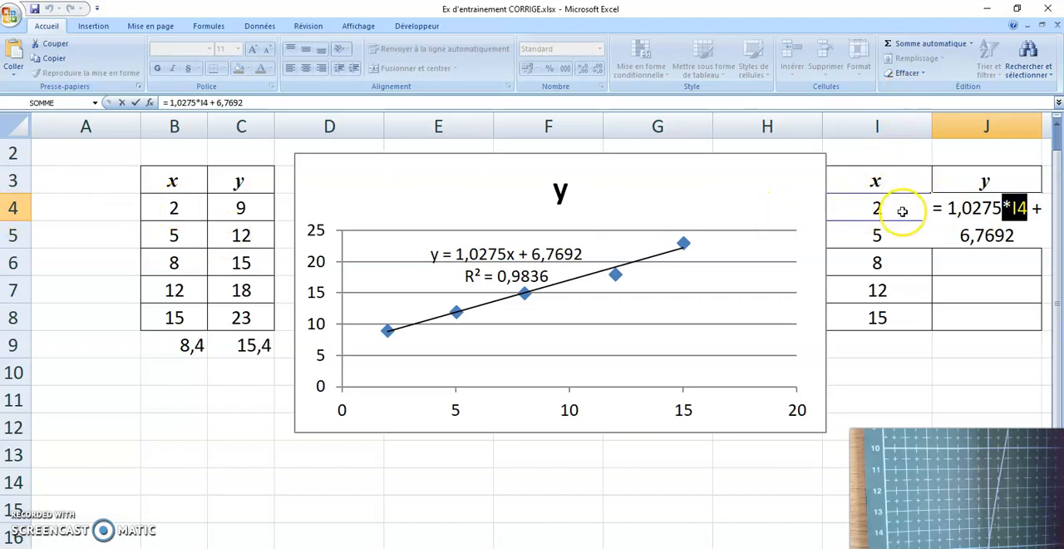
key("ctrl+Return")
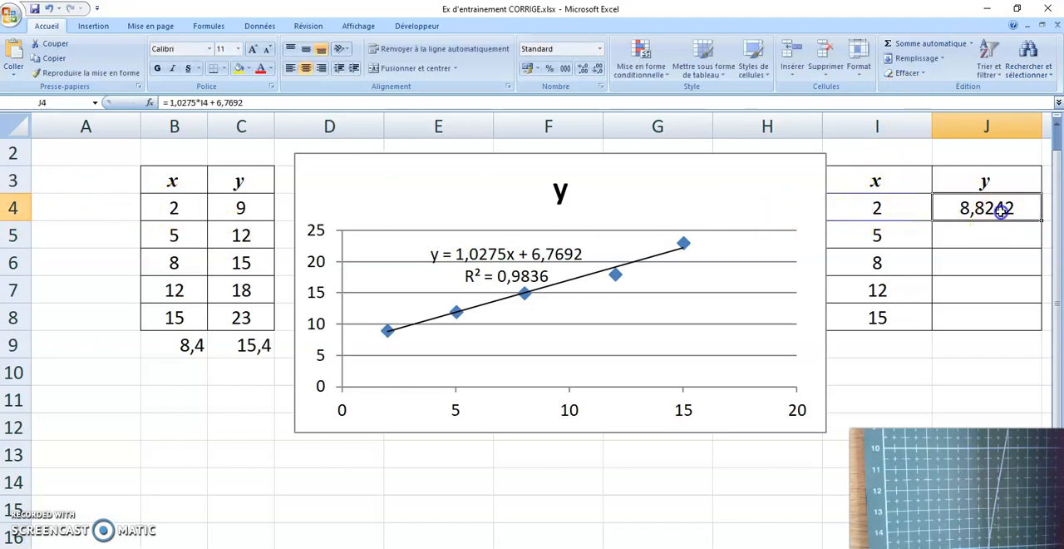
left_click_drag(1042, 221, 1044, 326)
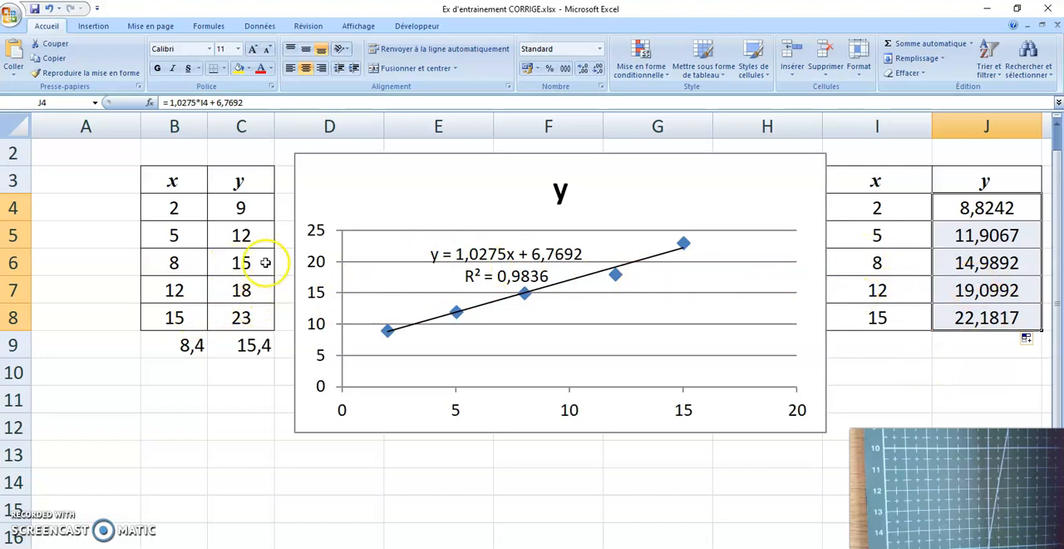
Step: Narrow column J and format it as Nombre with 0 decimal places
left_click(1023, 126)
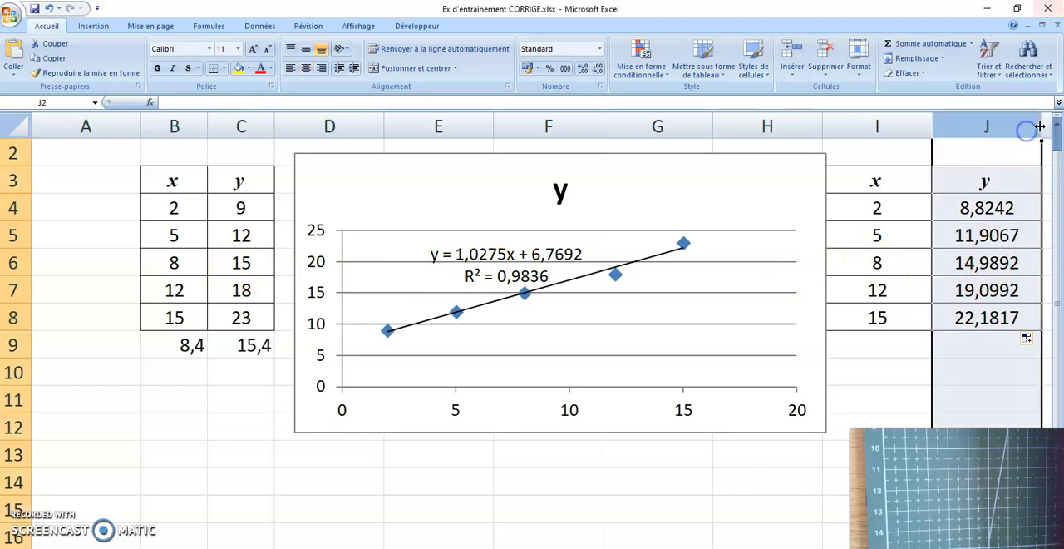
left_click_drag(1036, 126, 1001, 126)
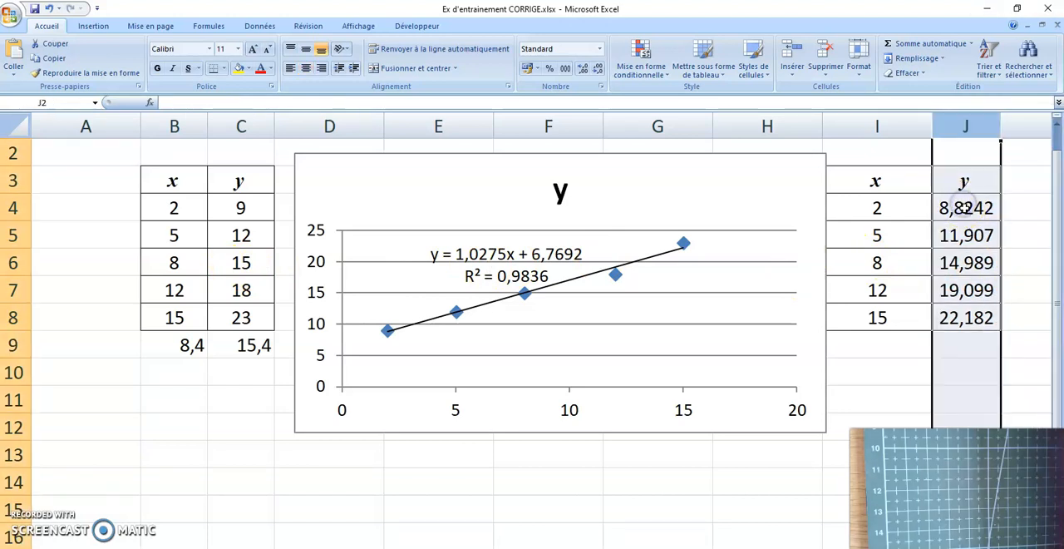
right_click(963, 208)
left_click(904, 323)
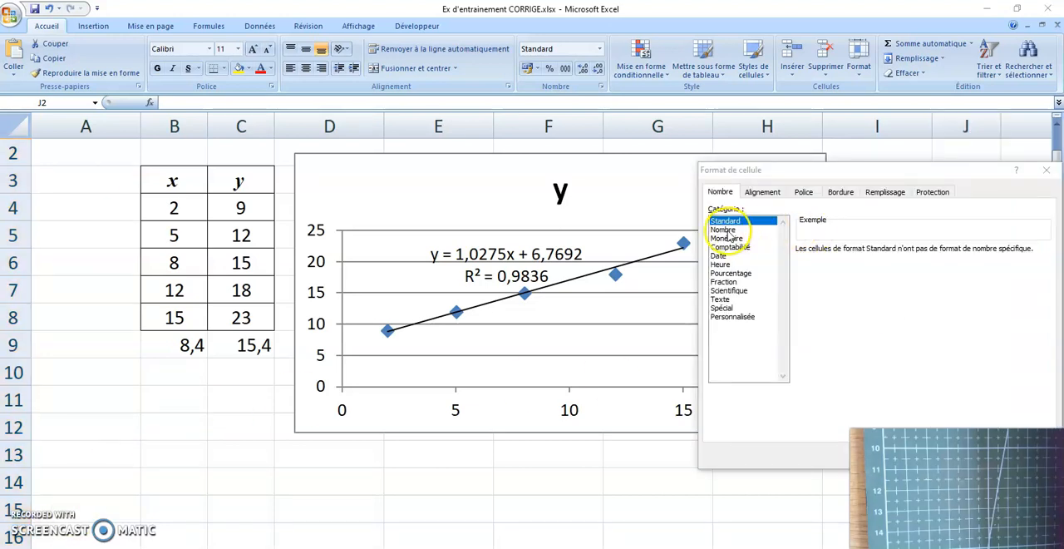
left_click(724, 230)
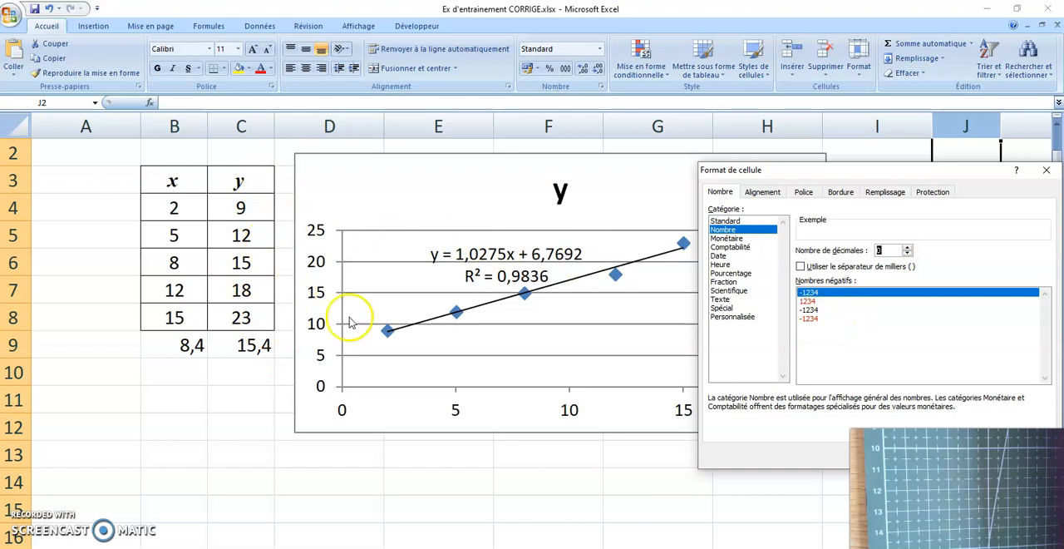
key("Return")
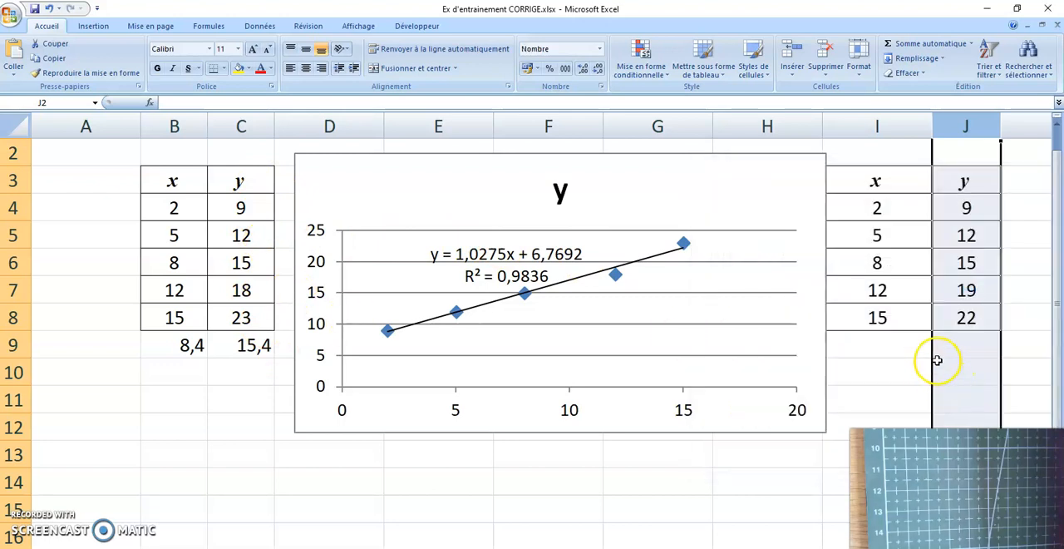
Step: Extend the last row of the second table (I8:J8) down to row 9 and set x in I9 to 20
left_click_drag(970, 207, 975, 318)
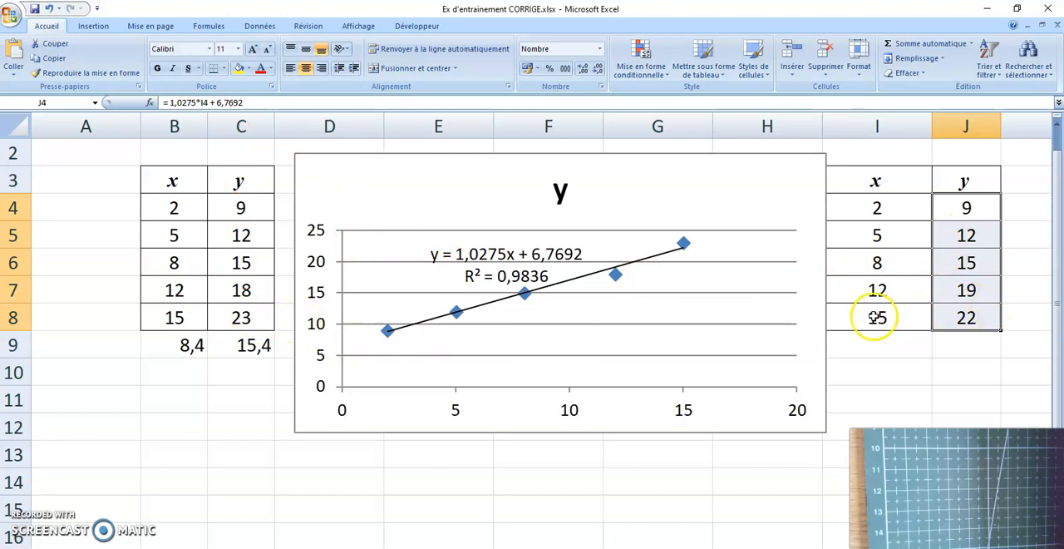
left_click_drag(877, 317, 1002, 356)
left_click(902, 344)
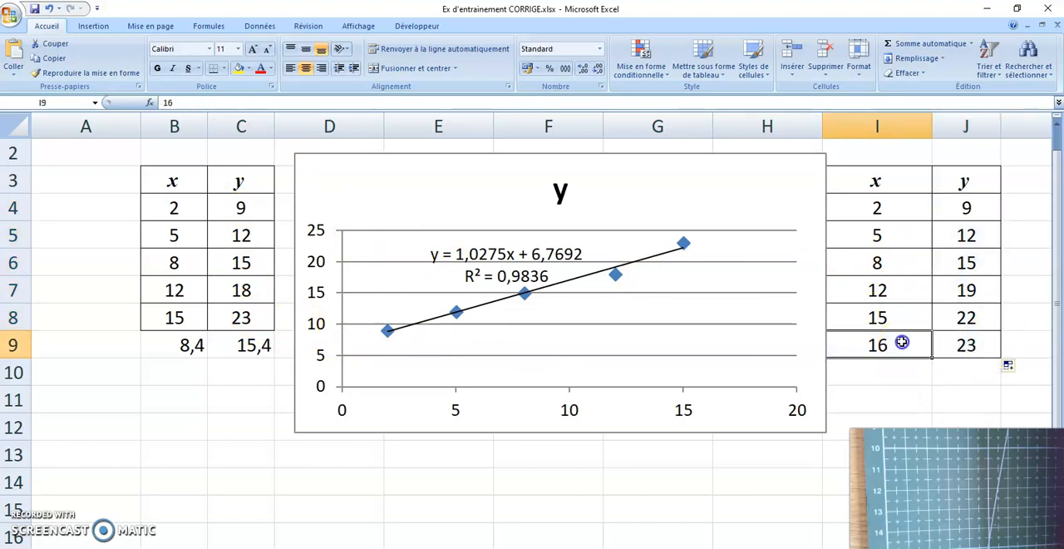
type("20")
key("Return")
left_click(967, 352)
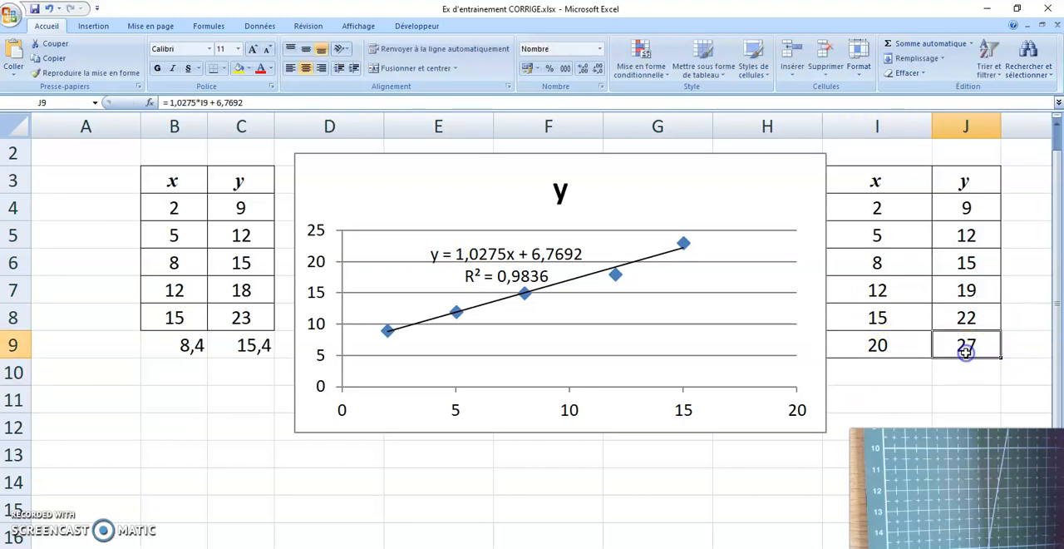
Step: Change the x value in I9 to 0 to calculate the corresponding y
left_click(924, 349)
type("0")
key("Return")
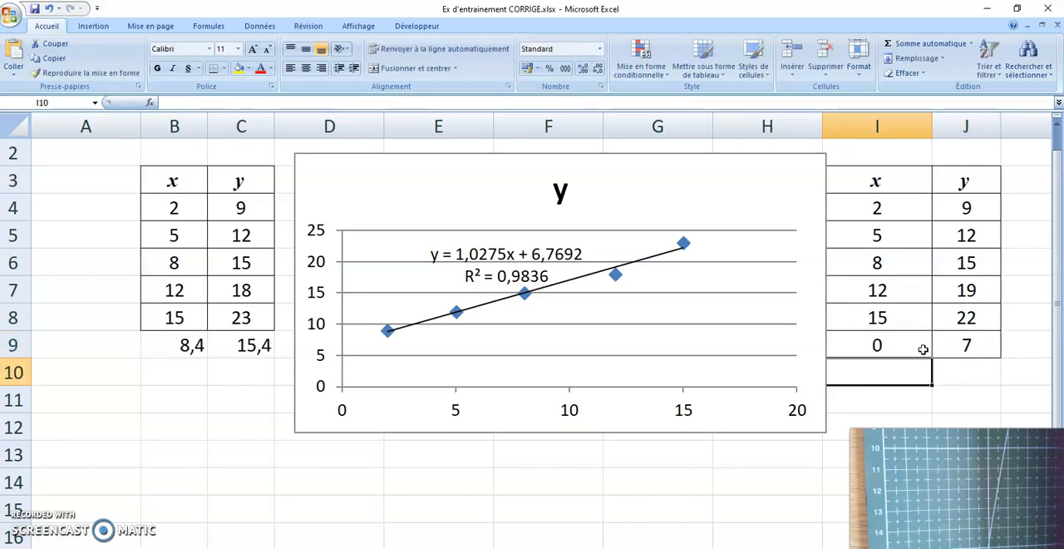
Step: Replace the x value in I9 with the average of x from B9, entering 8,4
left_click(984, 348)
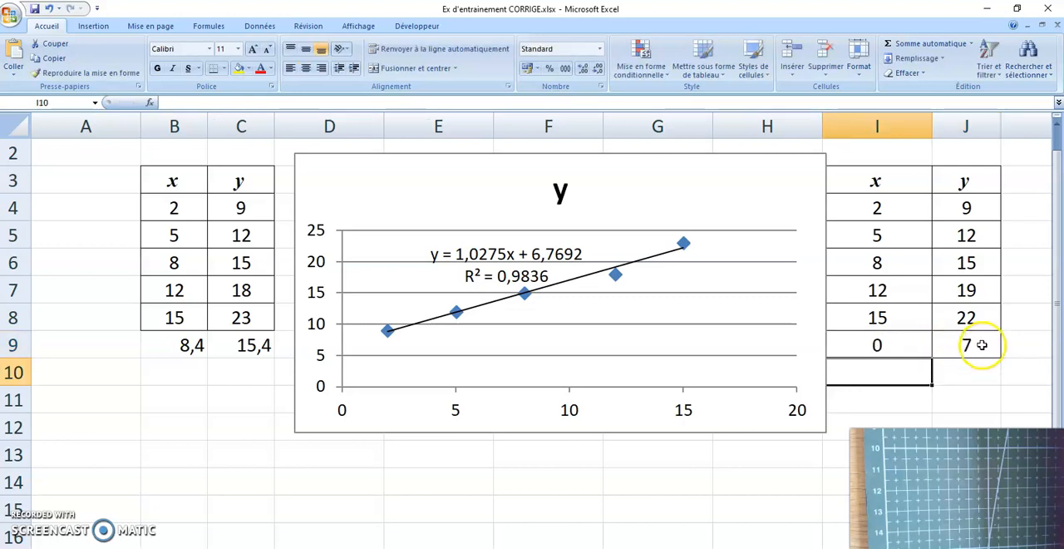
left_click(882, 365)
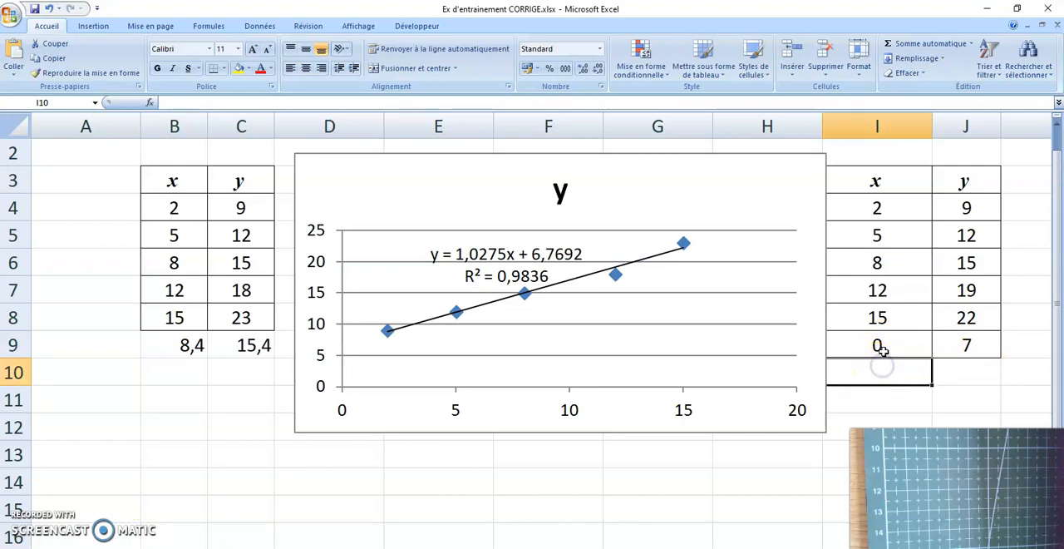
left_click(884, 351)
left_click(177, 347)
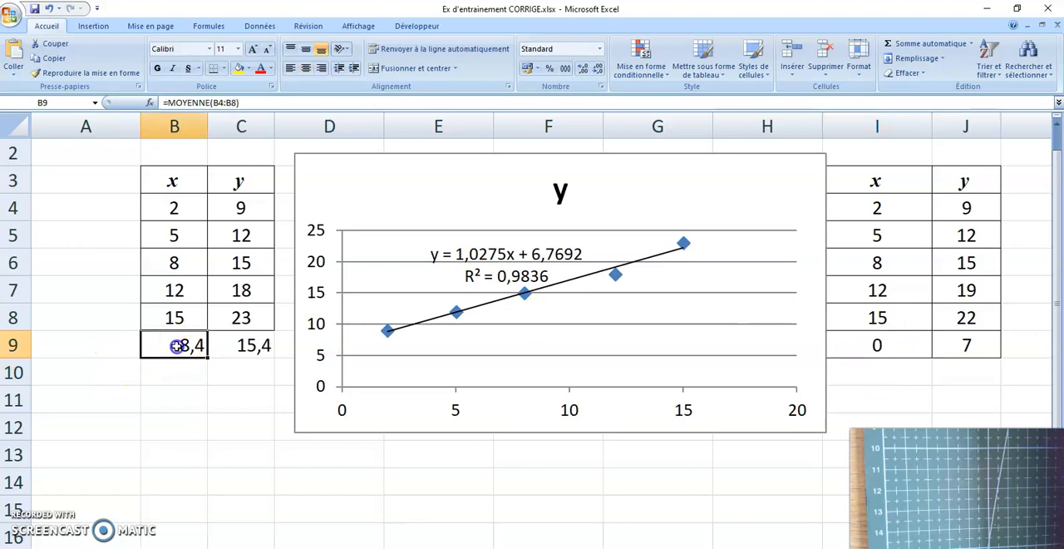
left_click(856, 352)
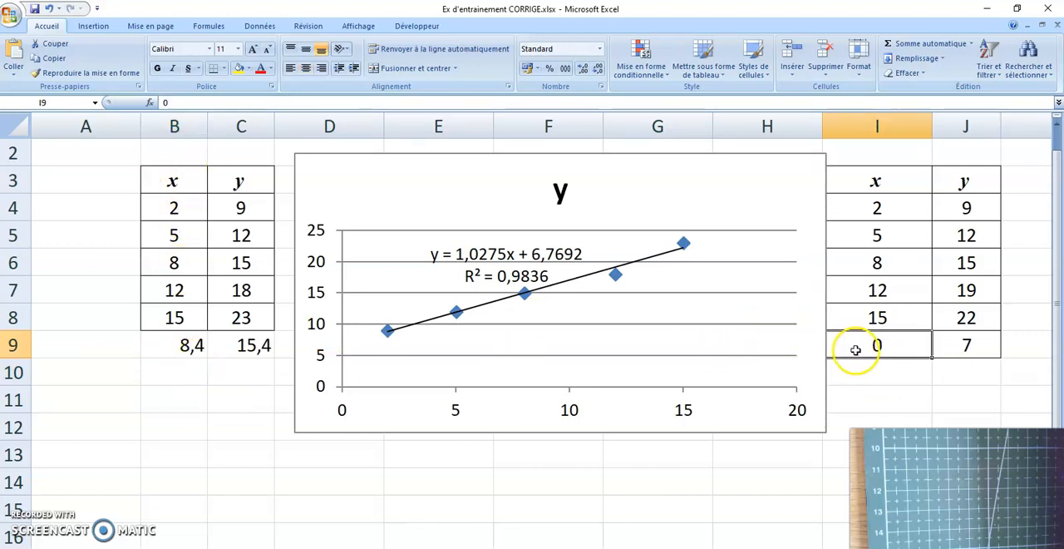
type("8,4")
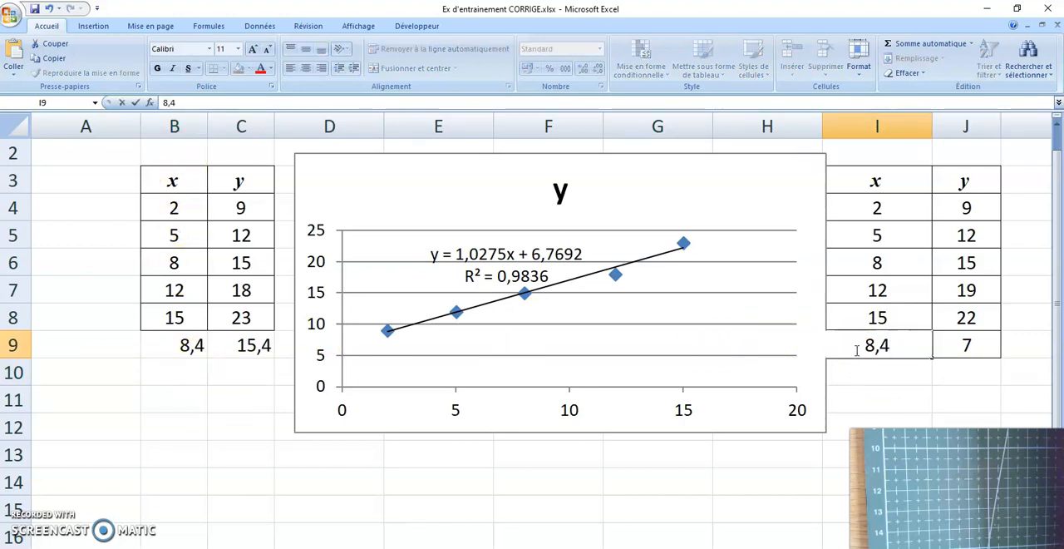
key("Return")
Step: Format the calculated y value in J9 as Nombre with 1 decimal place
left_click(987, 345)
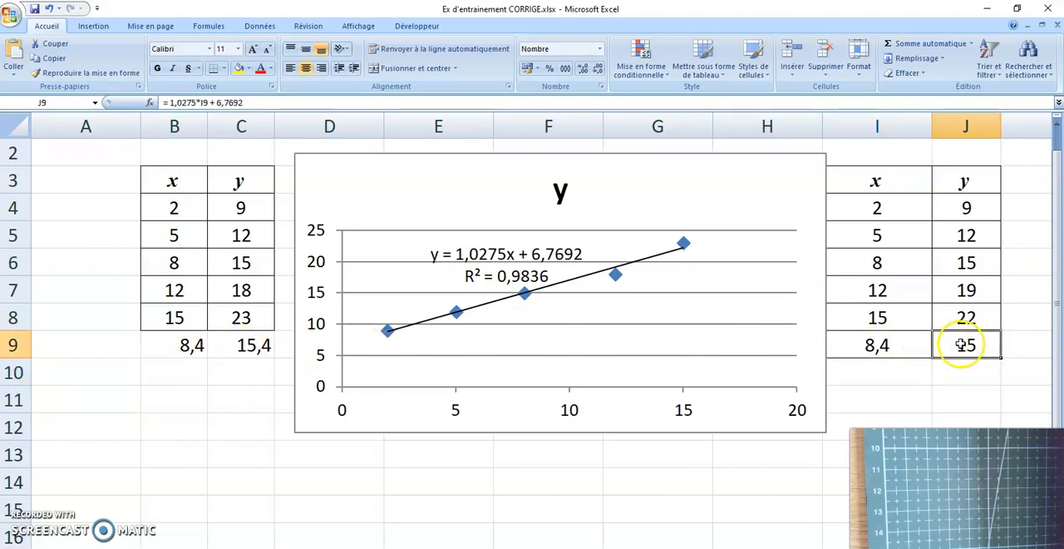
right_click(963, 344)
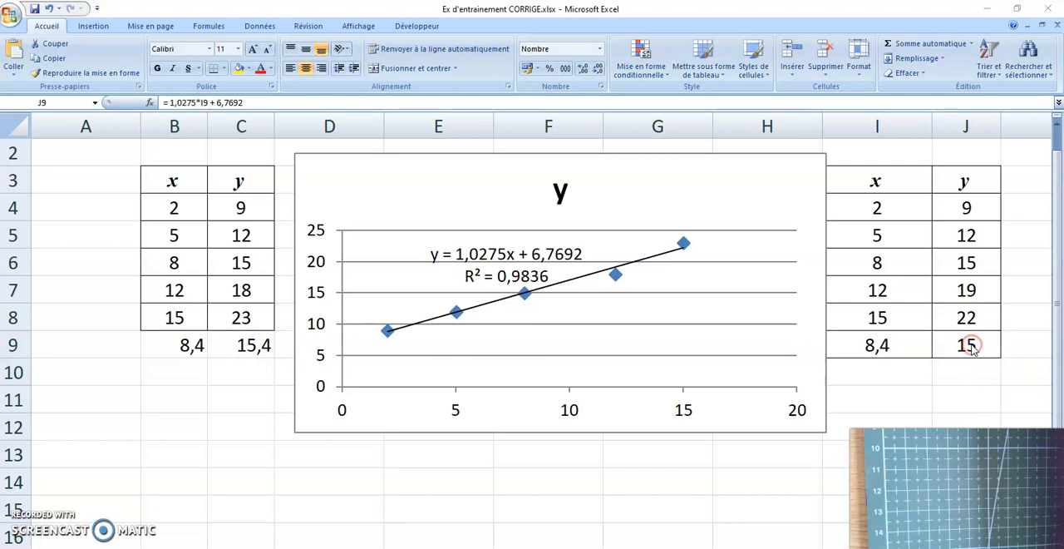
left_click(971, 348)
right_click(974, 350)
left_click(974, 350)
left_click(966, 349)
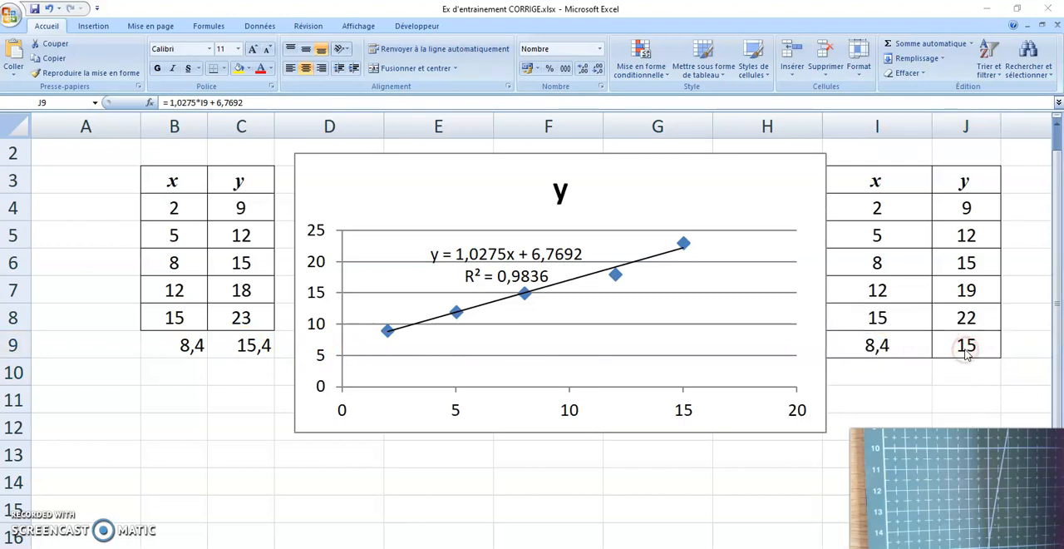
left_click(967, 349)
right_click(967, 349)
left_click(942, 342)
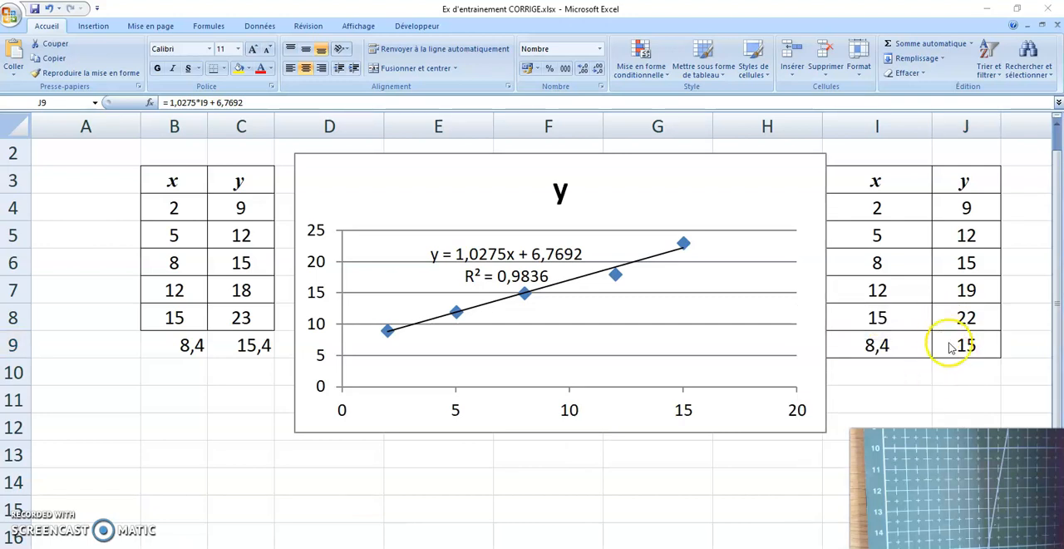
left_click(949, 343)
right_click(949, 343)
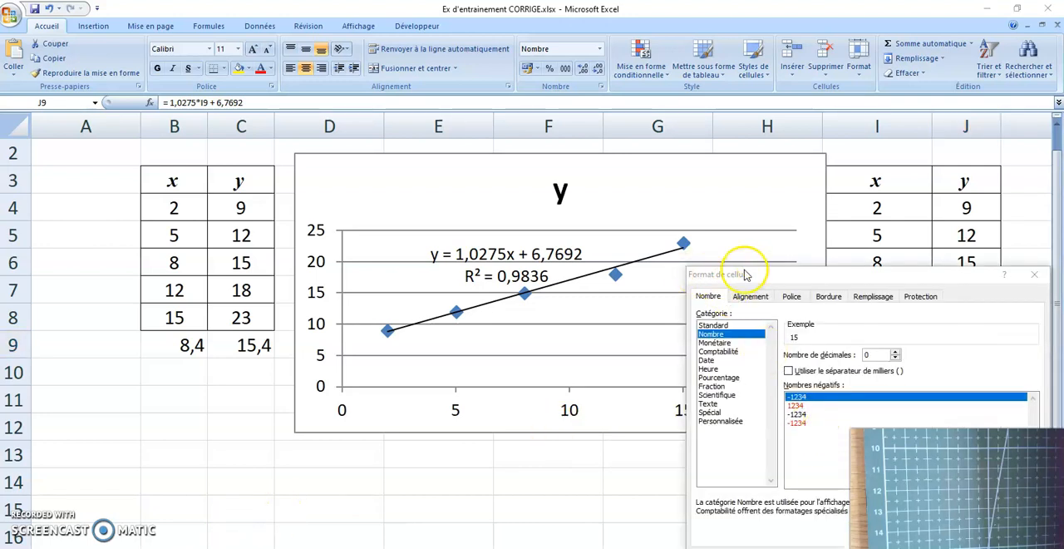
left_click(896, 352)
key("Return")
left_click(949, 350)
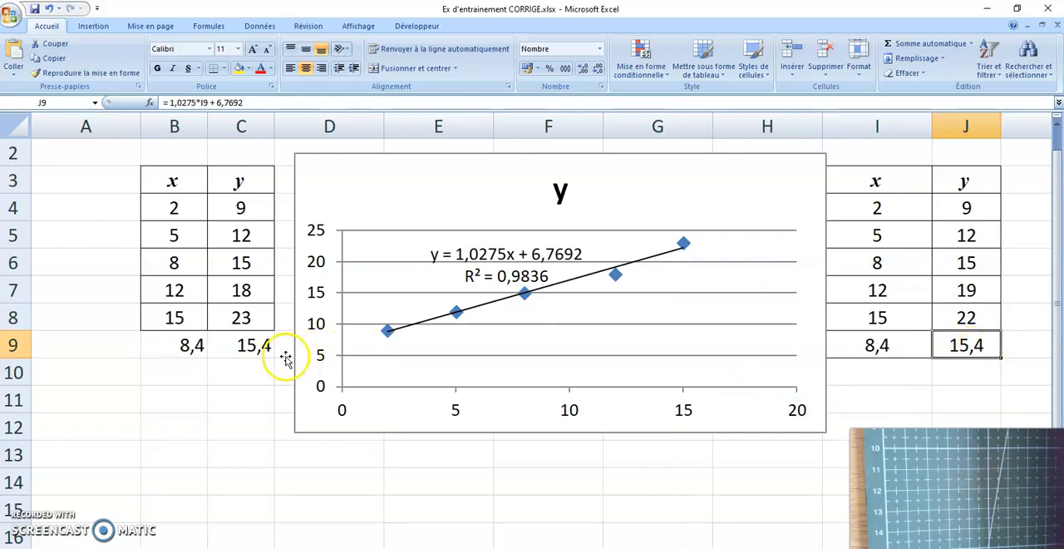